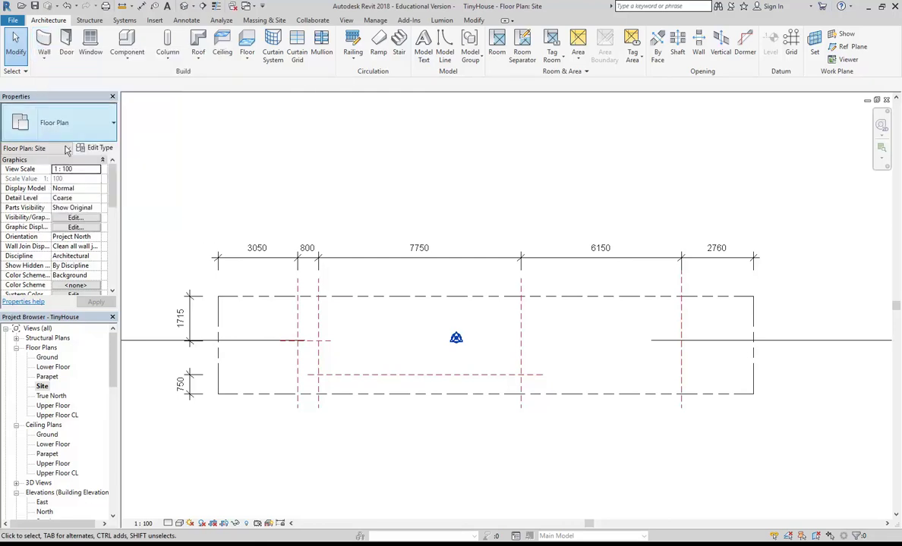
Save the project and start an architectural wall using the Generic 200mm Wall type
left_click(42, 63)
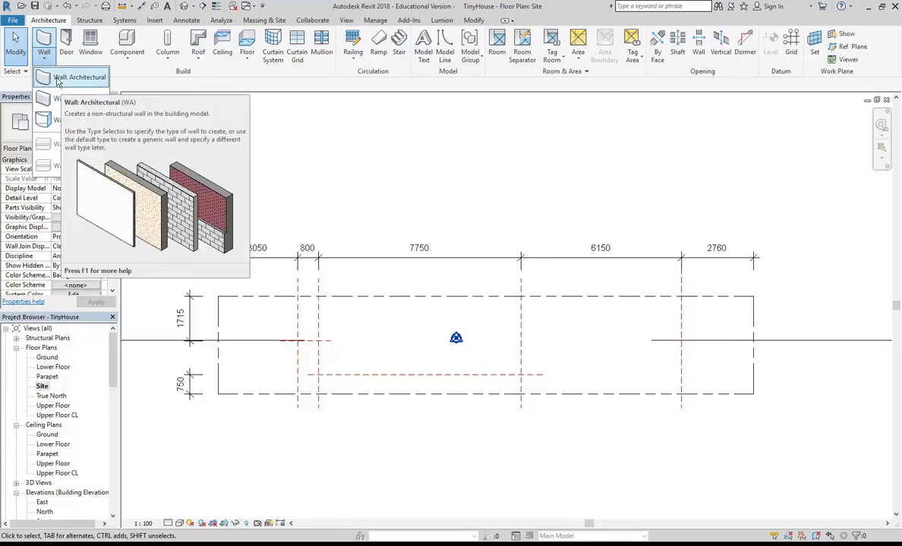
left_click(44, 51)
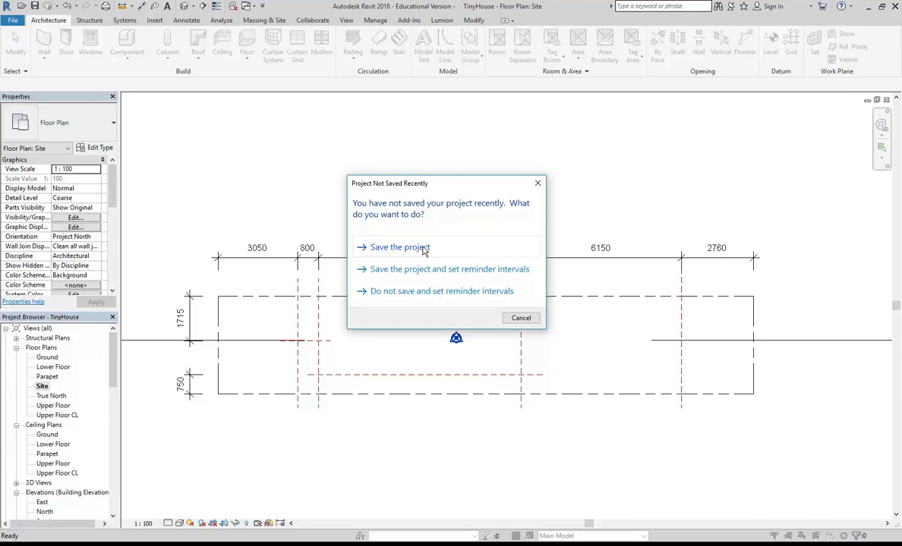
left_click(424, 250)
key("w")
key("a")
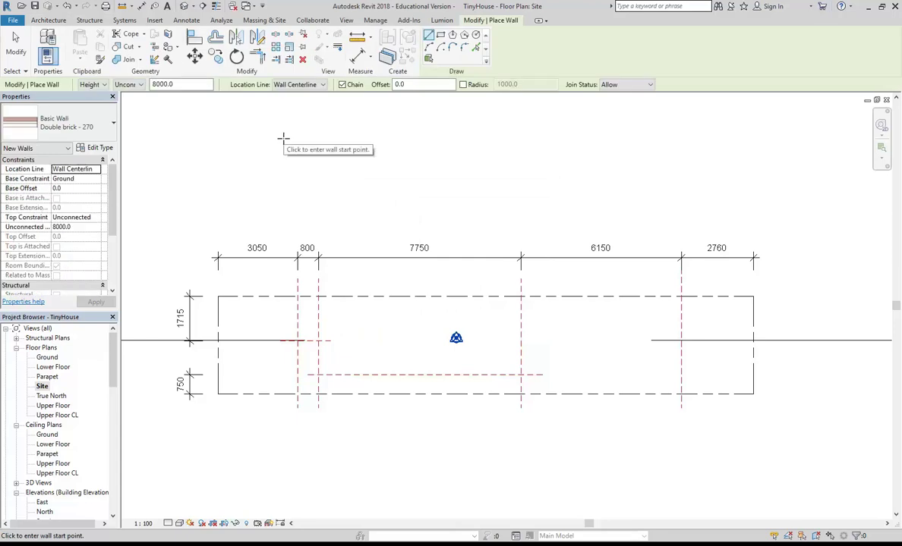
left_click(88, 125)
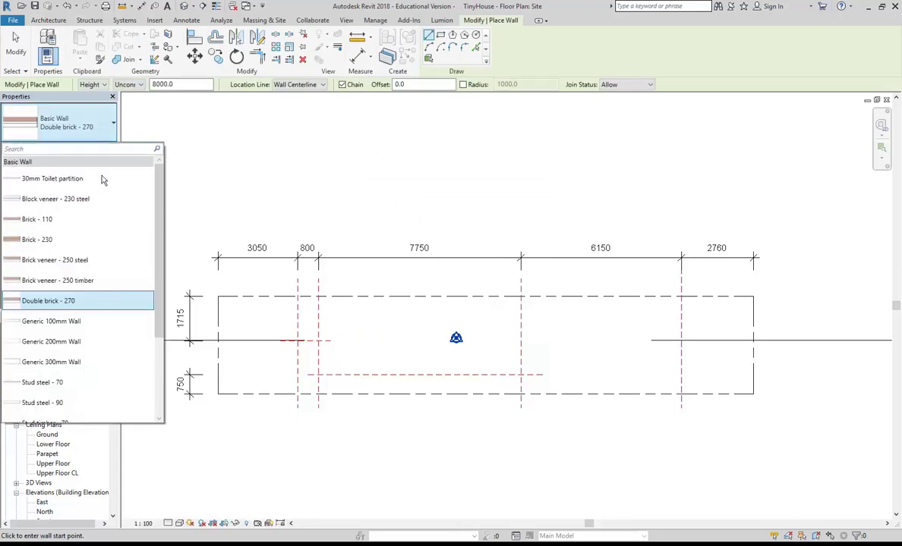
left_click(46, 342)
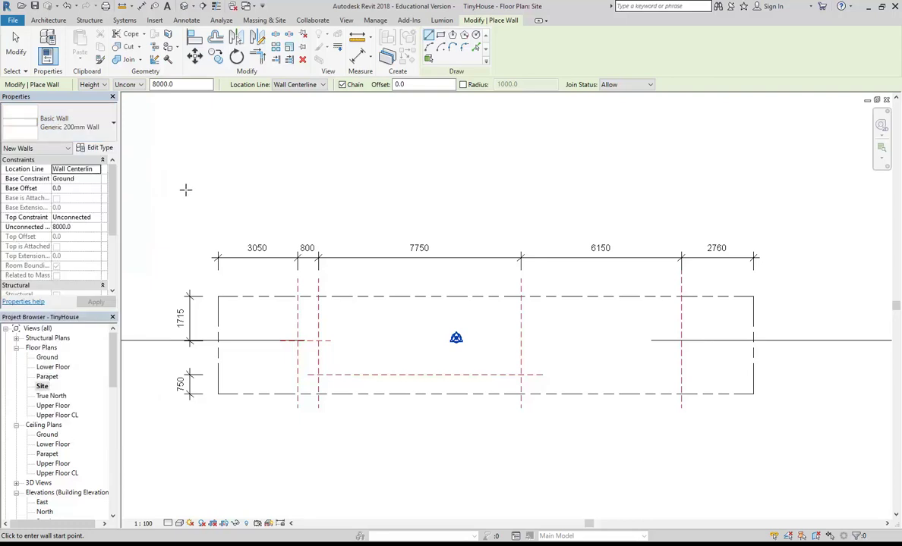
Duplicate the Generic 200mm Wall type and name the copy Generic 250mm Wall
left_click(98, 150)
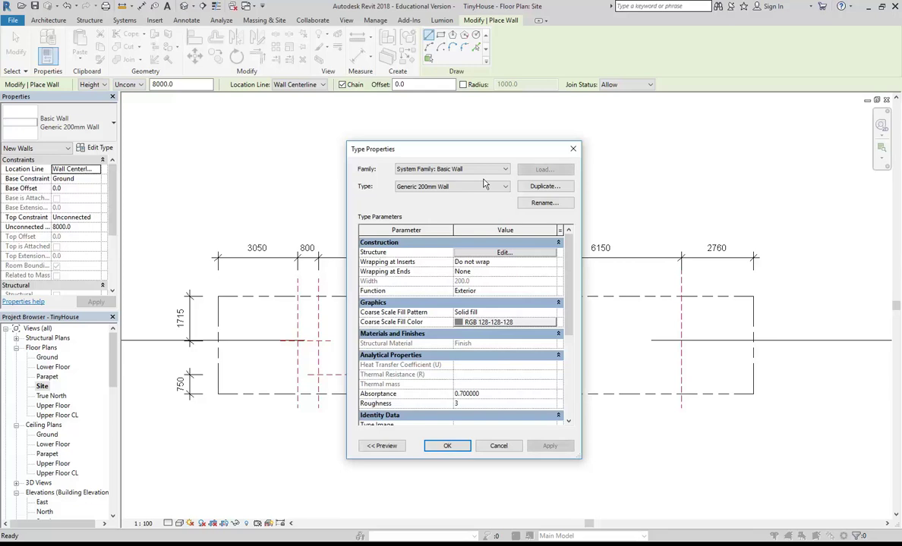
left_click(553, 188)
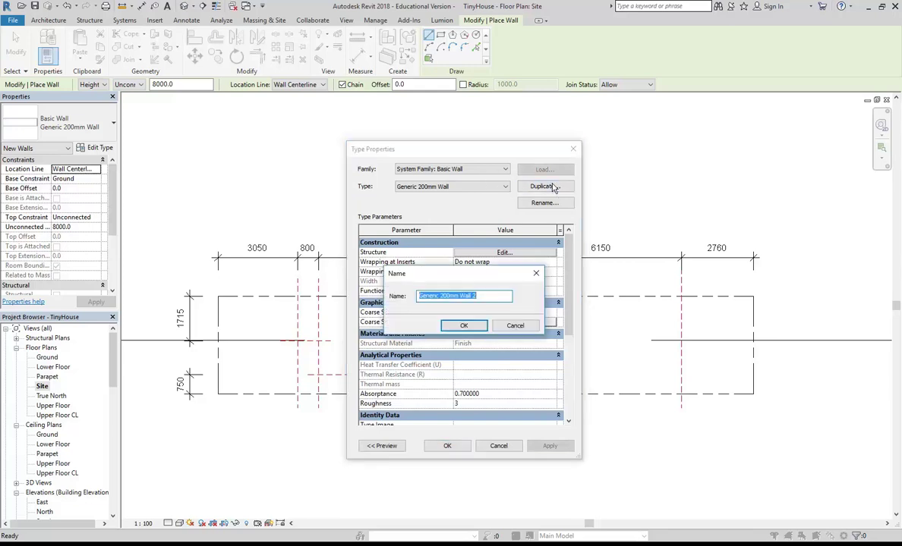
left_click(470, 296)
key("BackSpace")
key("BackSpace")
left_click(448, 296)
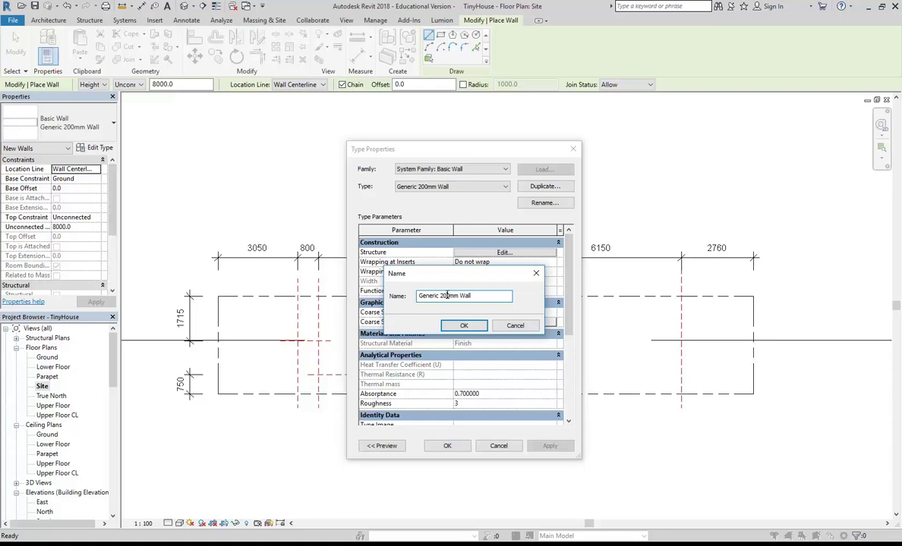
key("BackSpace")
type("5")
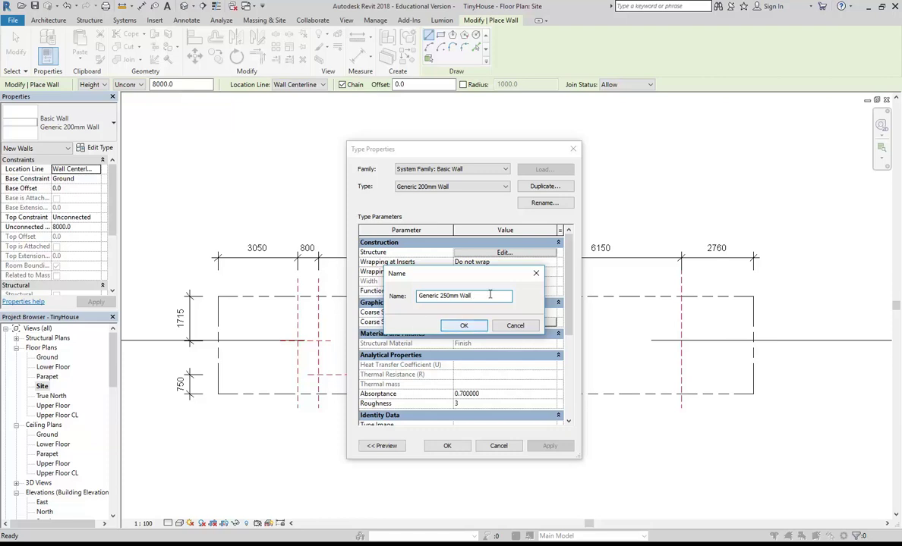
left_click(460, 326)
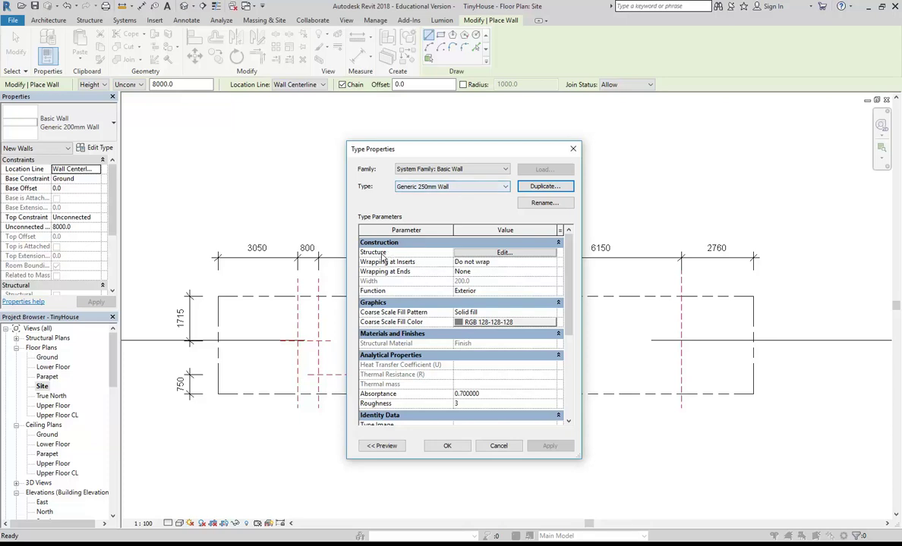
Set the structure layer's thickness to 250 mm in the Generic 250mm Wall assembly
left_click(500, 255)
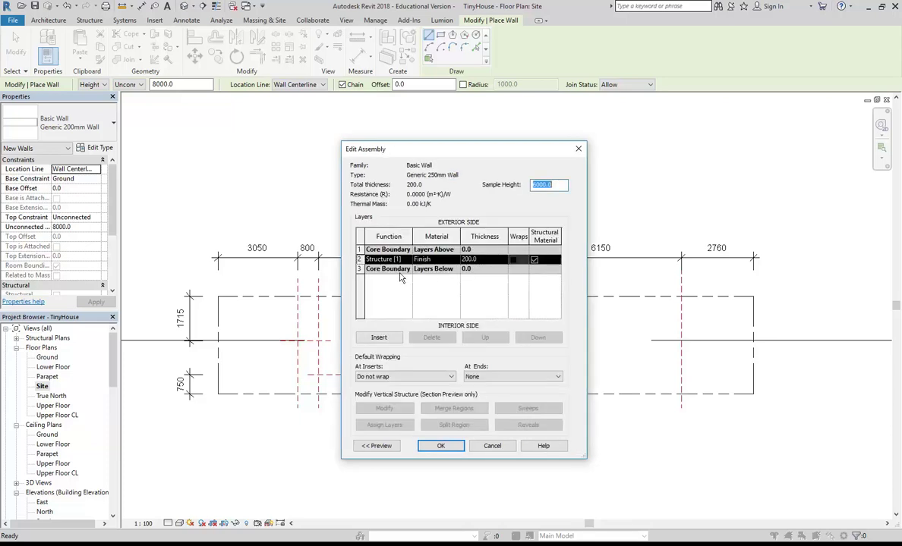
left_click(494, 261)
double_click(493, 258)
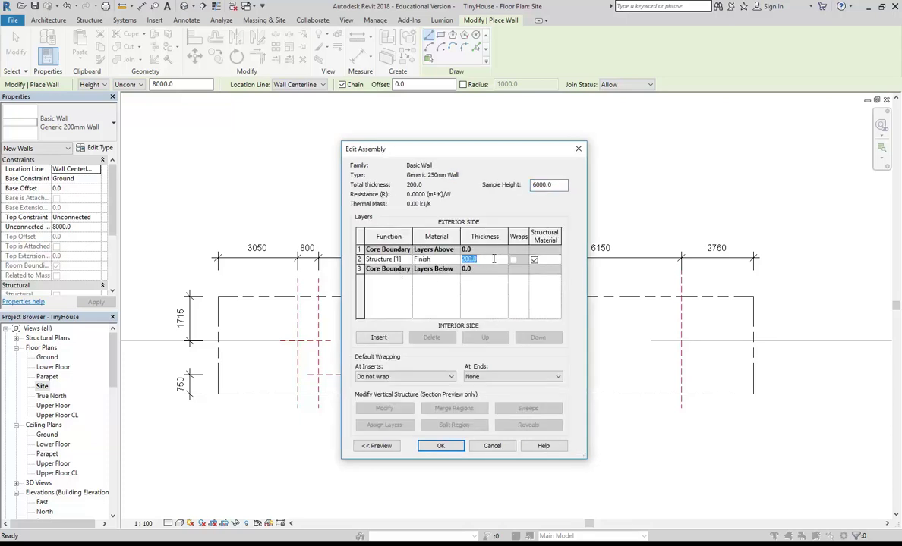
type("250")
left_click(441, 446)
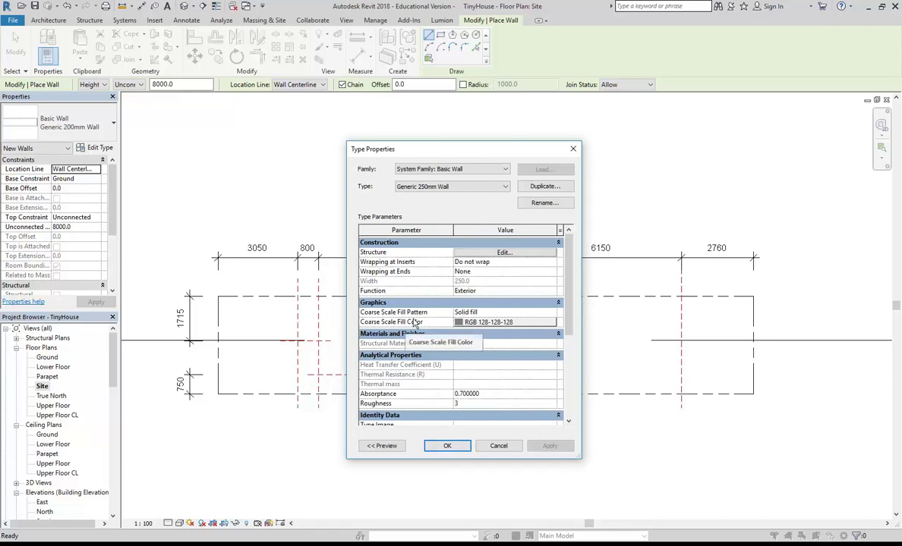
Change the new wall type's coarse scale fill color to Black and accept the type properties
left_click(480, 323)
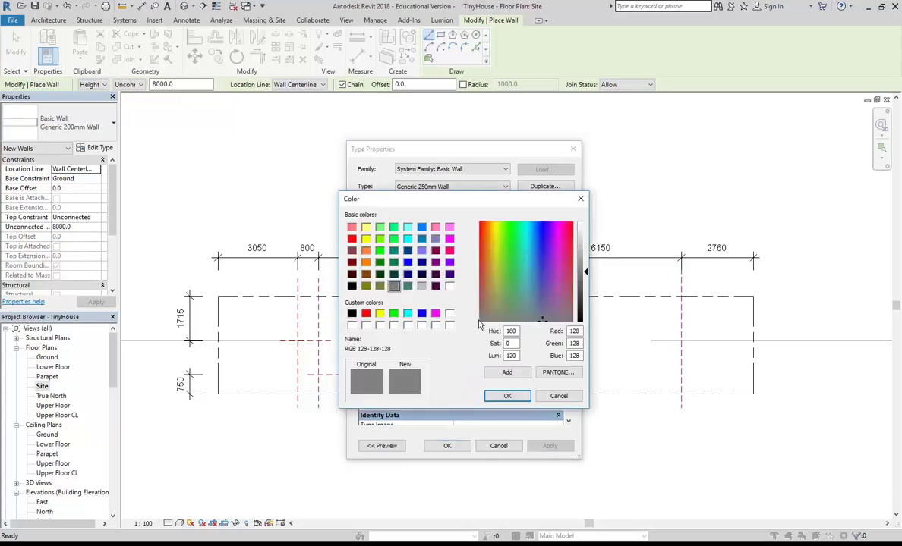
left_click(435, 286)
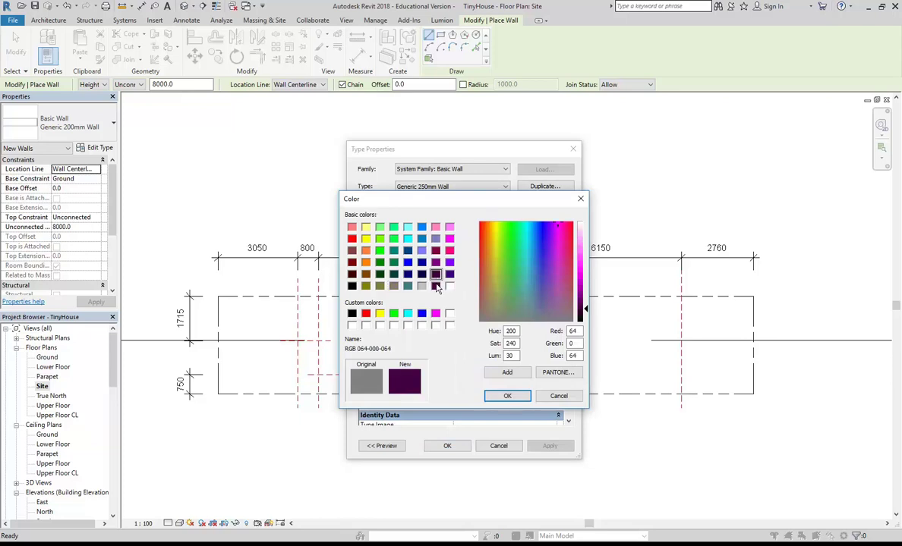
left_click(351, 286)
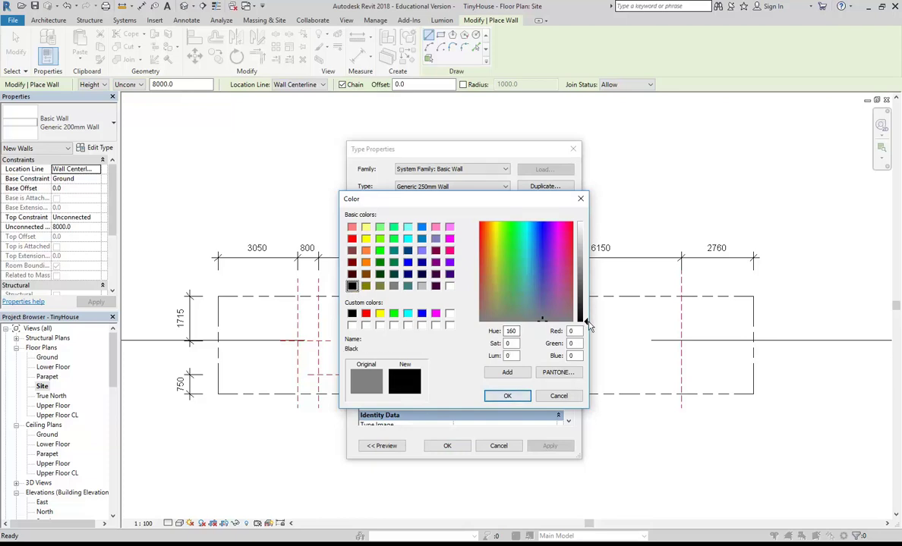
left_click(508, 397)
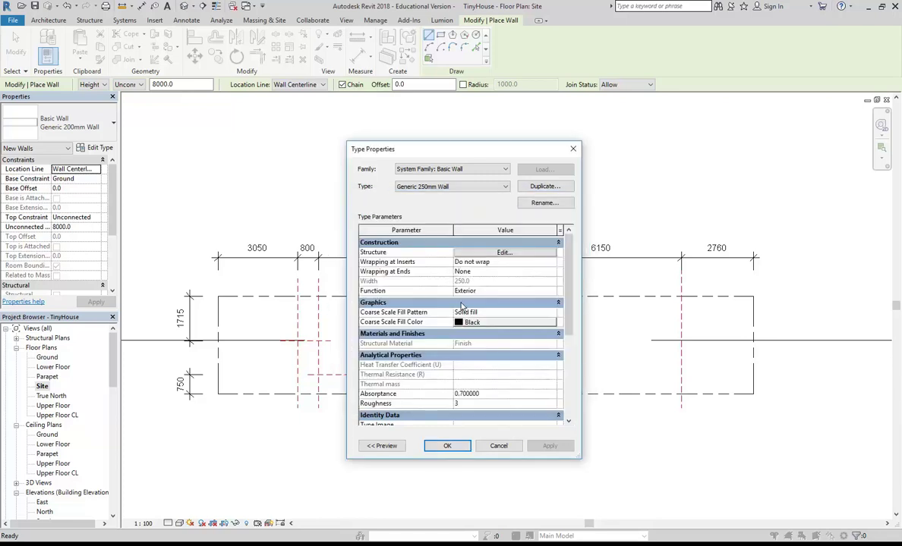
left_click(448, 446)
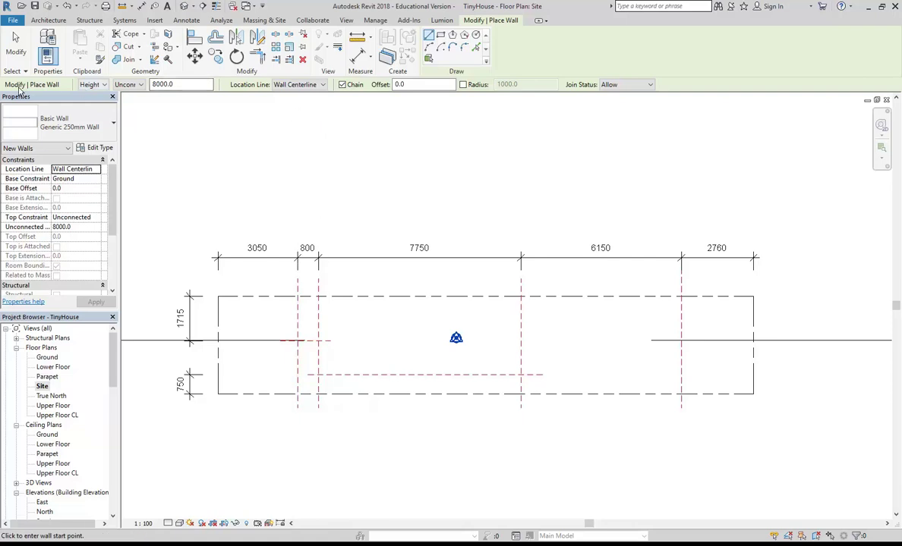
Constrain the new walls' height to the Parapet level and set their location line to Finish Face: Exterior
left_click(130, 84)
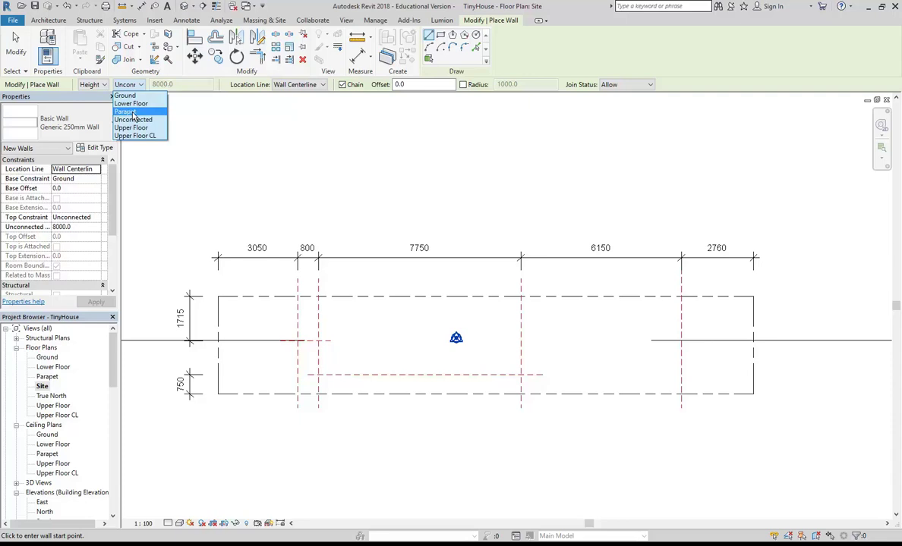
left_click(134, 111)
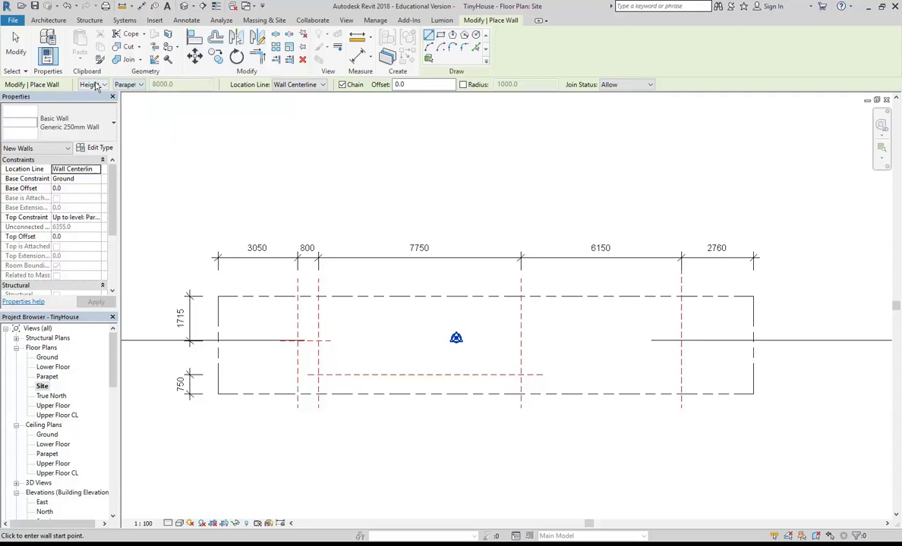
left_click(129, 84)
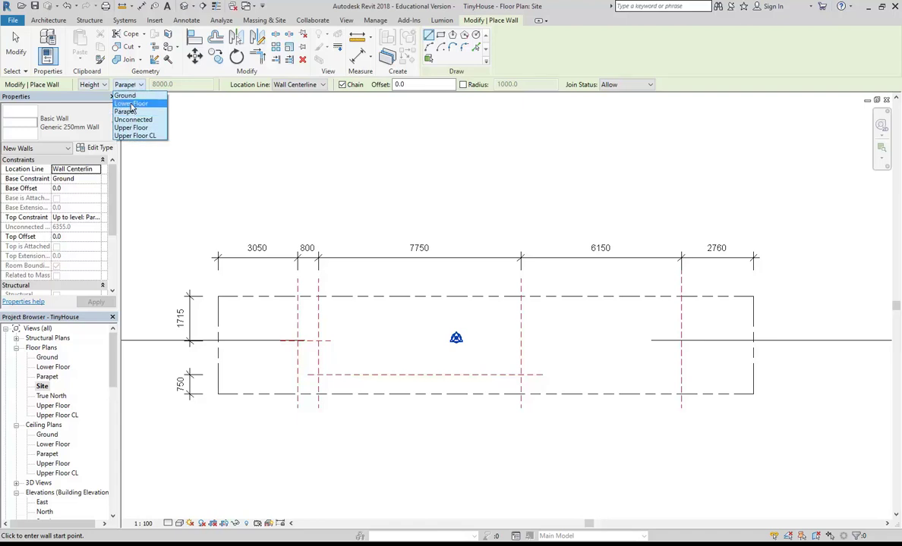
left_click(122, 82)
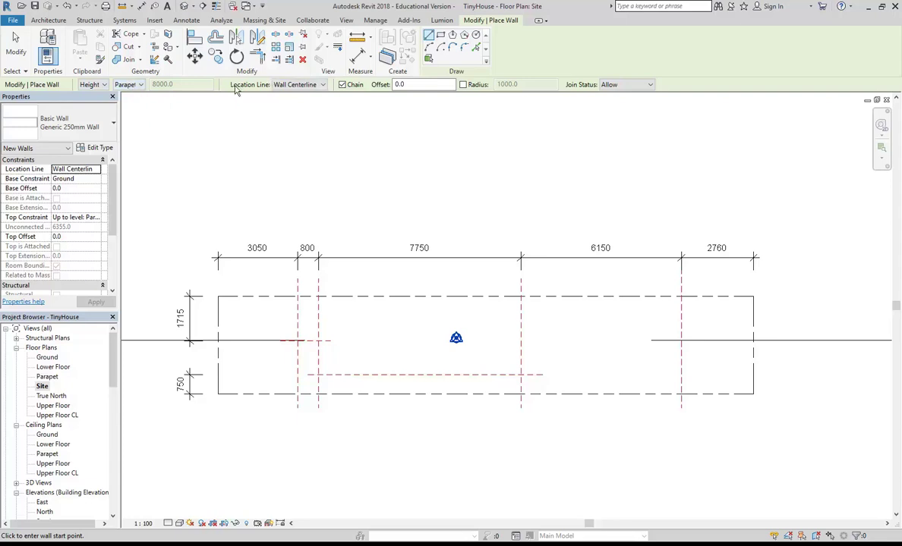
left_click(301, 85)
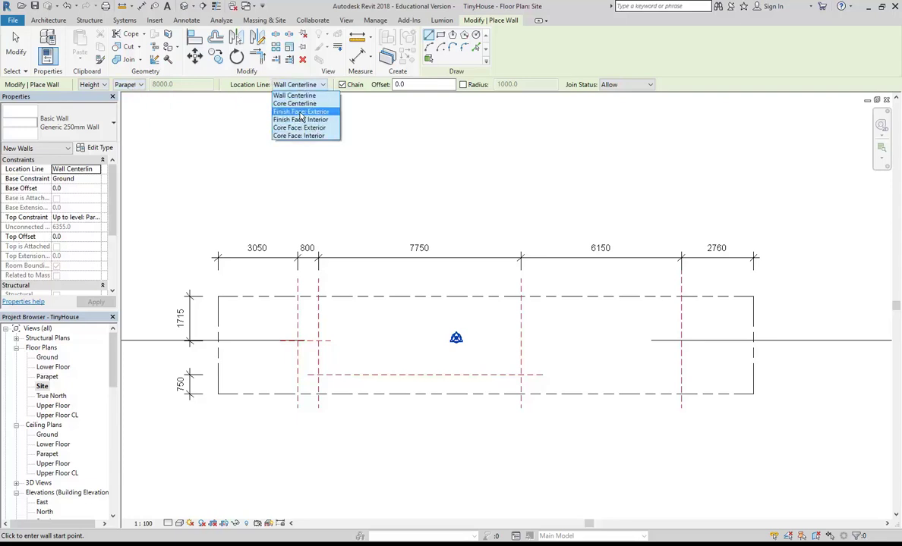
left_click(302, 113)
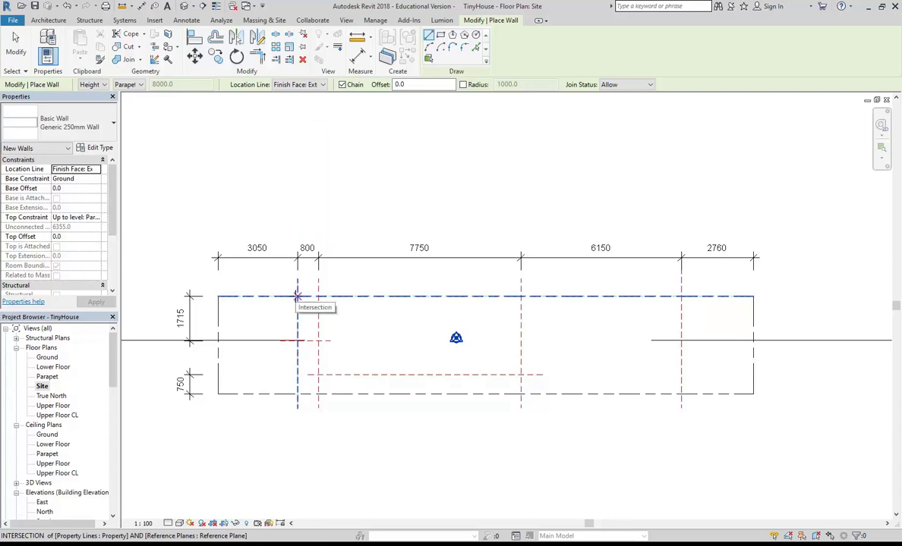
Draw walls along the upper property line between the outermost reference planes, down 3750 mm, and back 6150 mm along the lower property line
left_click(297, 296)
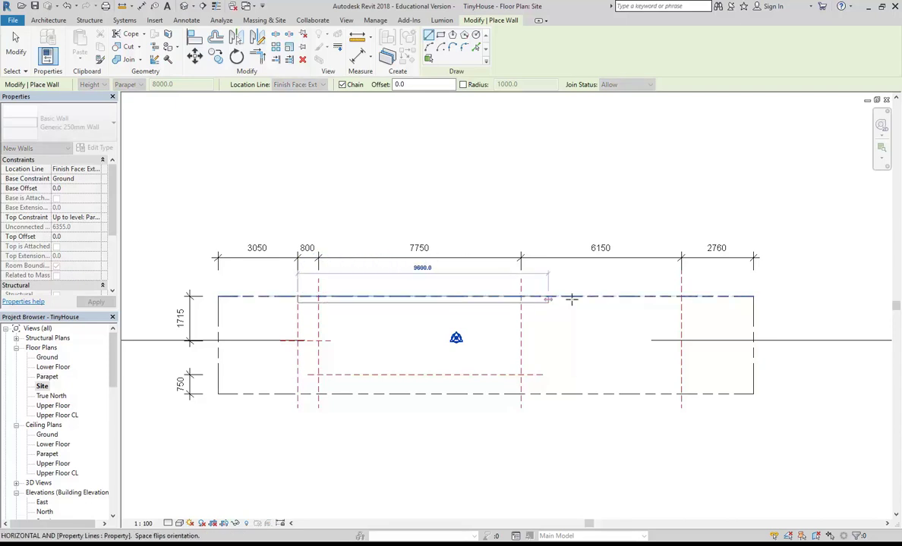
left_click(680, 296)
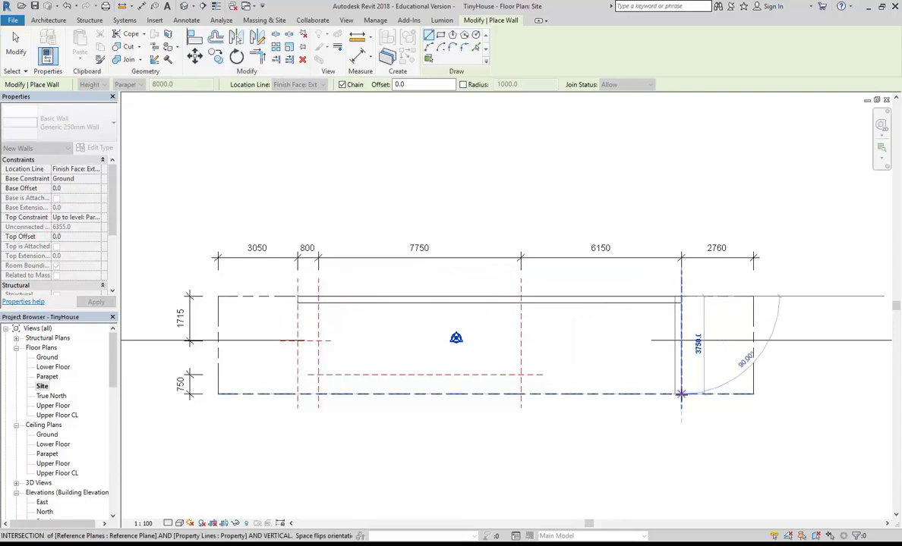
left_click(680, 394)
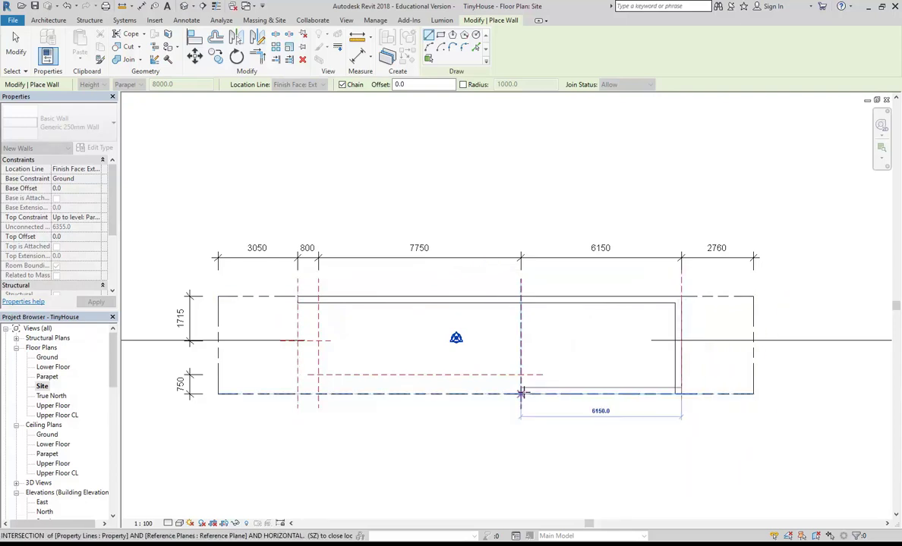
left_click(521, 394)
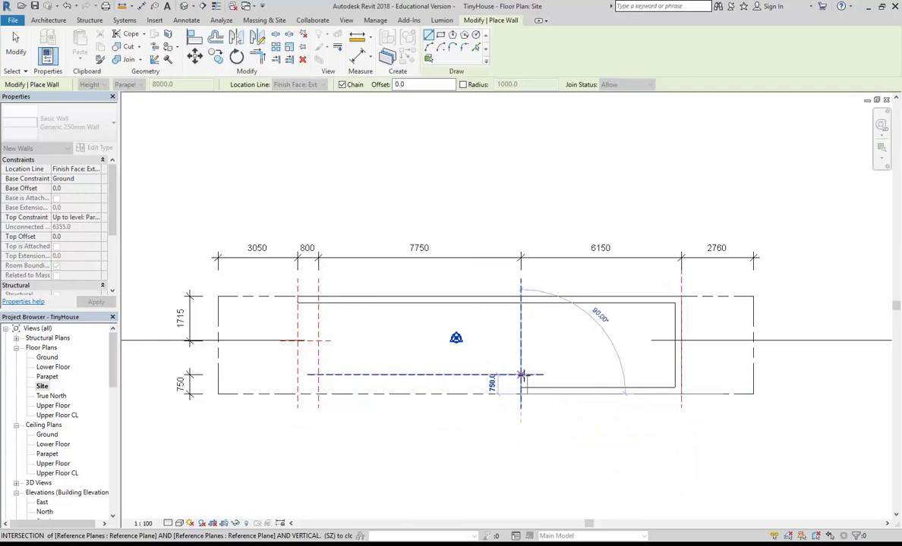
Continue the wall chain 750 mm up and along the stepped reference planes, closing the loop at its start point, and finish the wall command
left_click(521, 374)
left_click(318, 374)
left_click(289, 337)
scroll(289, 337, "up", 3)
scroll(306, 325, "up", 2)
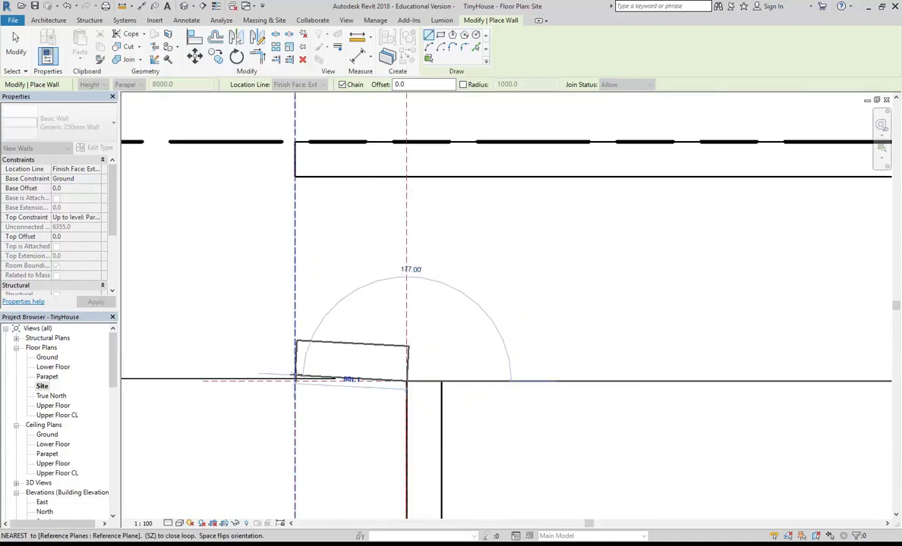
left_click(296, 378)
scroll(301, 327, "down", 3)
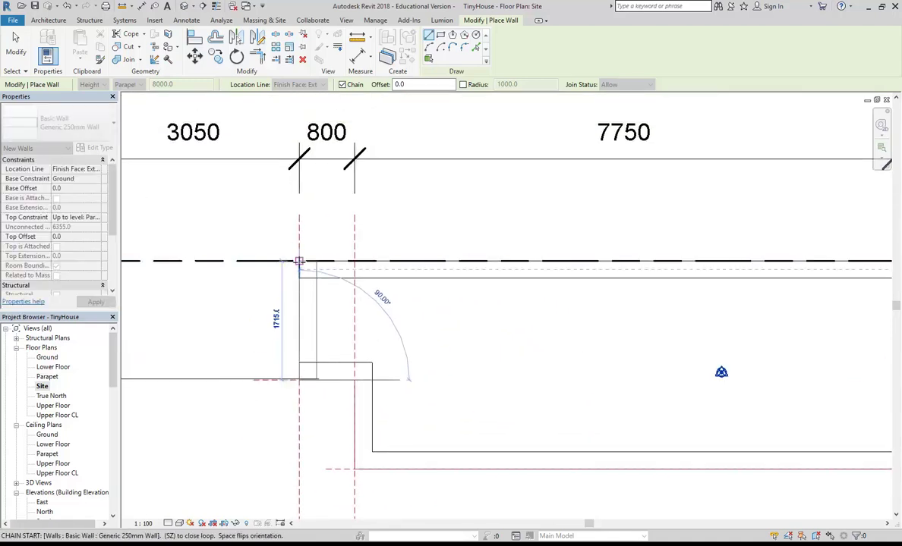
key("Escape")
scroll(362, 311, "down", 5)
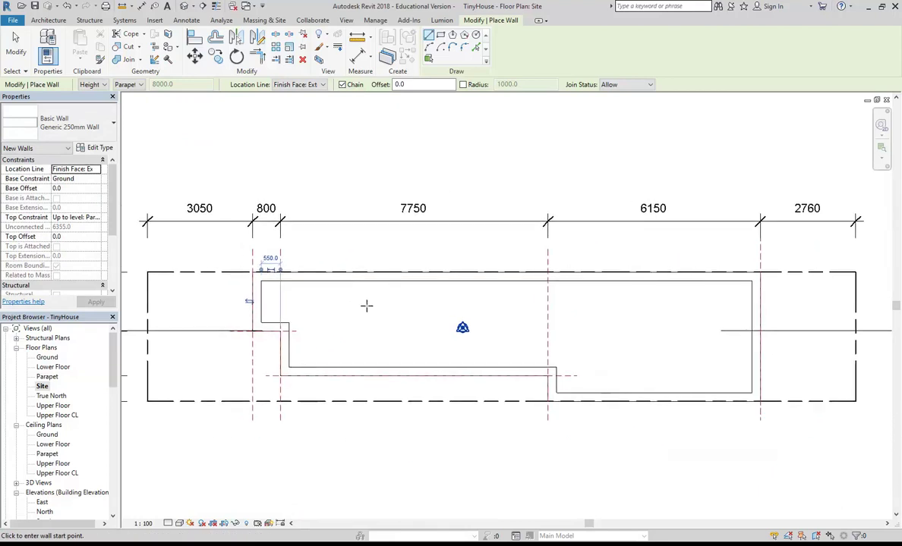
right_click(360, 154)
left_click(395, 171)
Examine the wall outline in the Site plan and open the Lower Floor plan to view the same walls
middle_click_drag(398, 295, 430, 285)
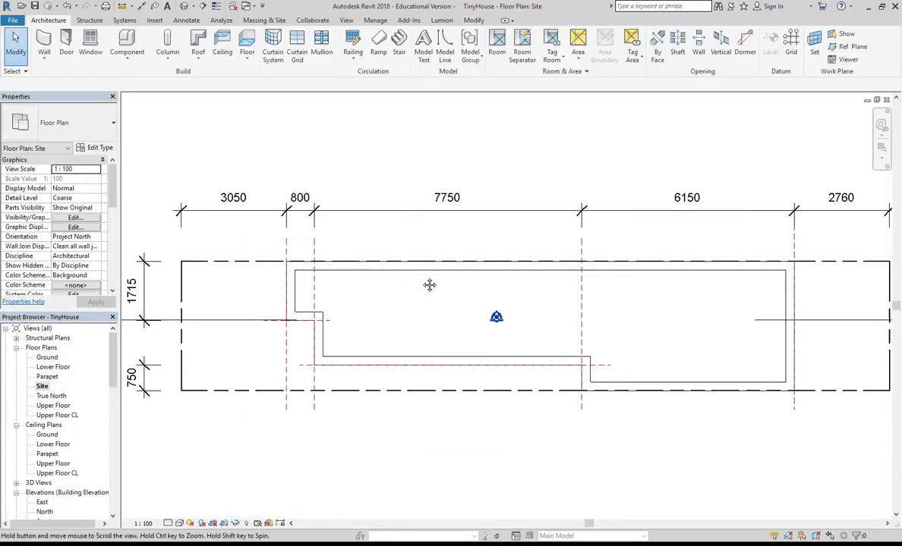
scroll(320, 278, "up", 1)
left_click(42, 387)
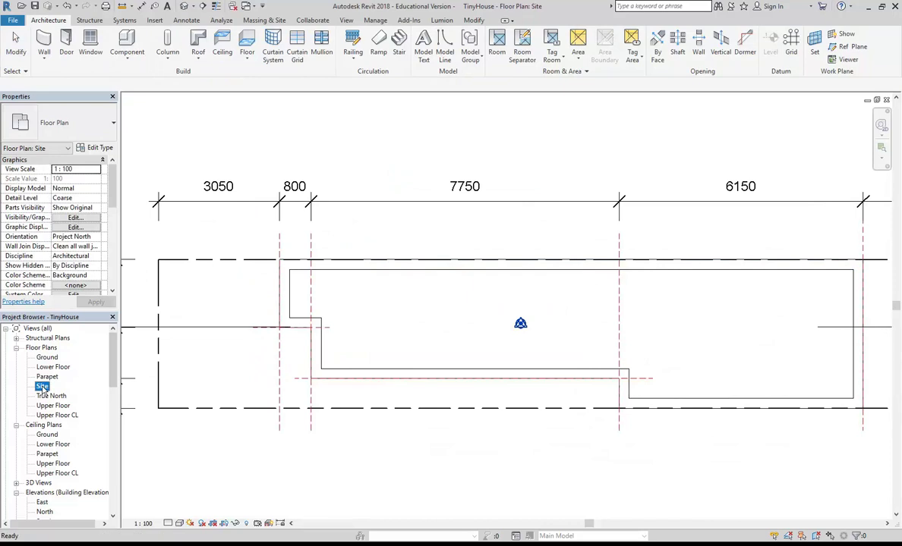
scroll(337, 286, "up", 1)
middle_click_drag(338, 286, 368, 290)
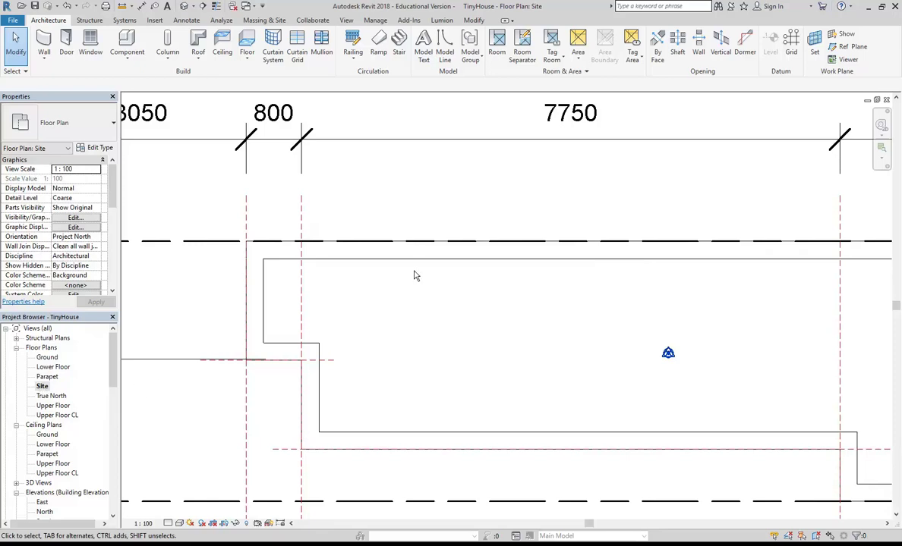
double_click(50, 368)
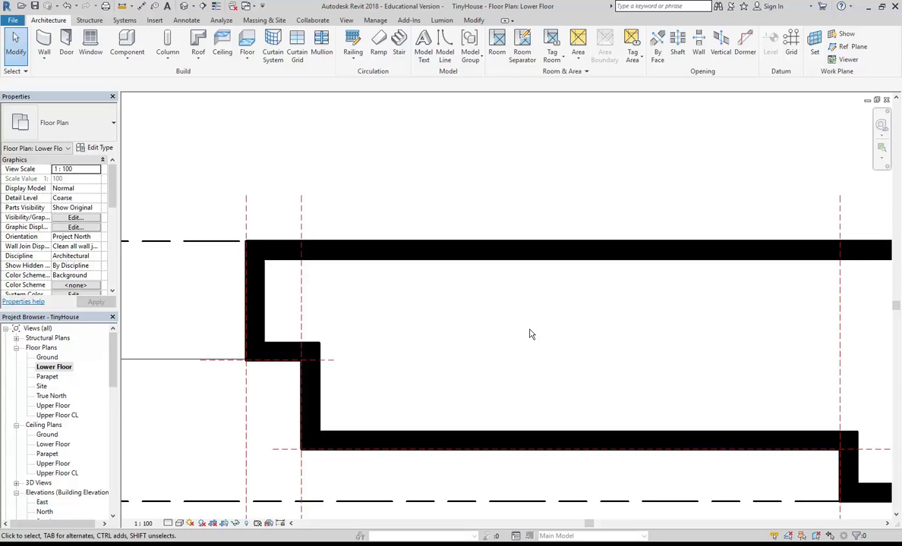
Review the complete wall outline in the Lower Floor plan and examine the walls from several angles in the default 3D view
scroll(530, 334, "down", 5)
scroll(368, 245, "up", 3)
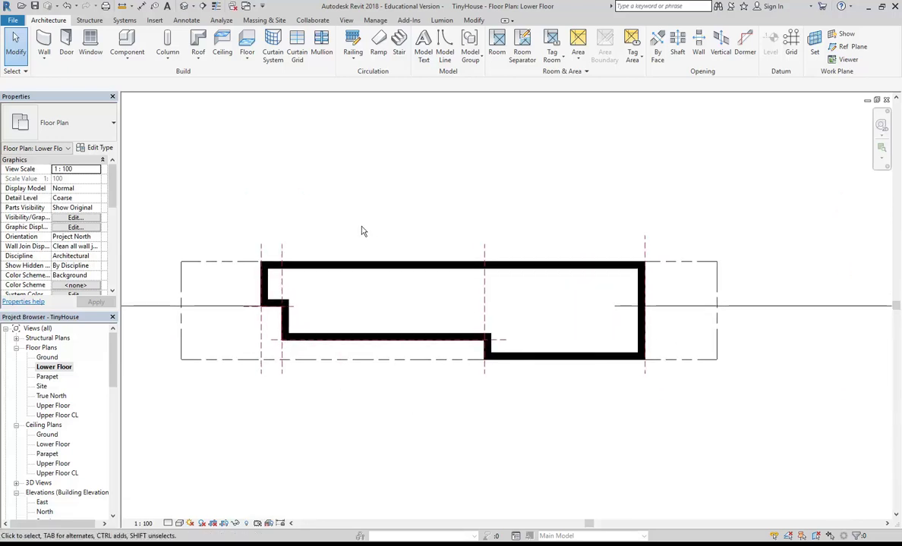
scroll(363, 230, "up", 1)
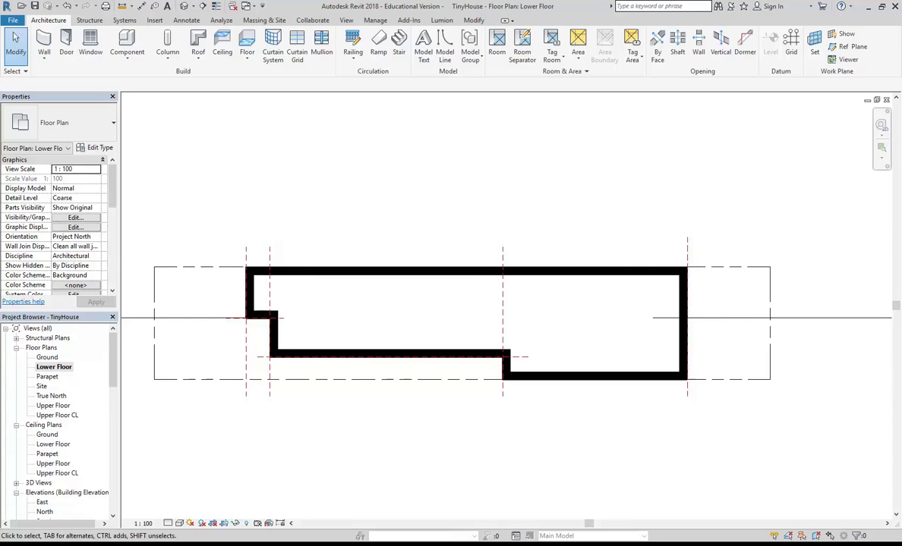
mouse_move(219, 542)
left_click(151, 528)
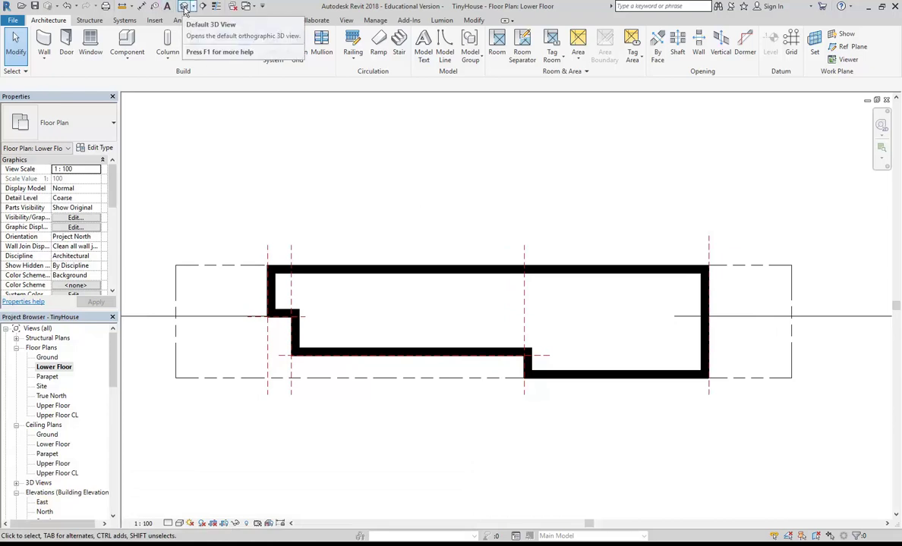
left_click(185, 8)
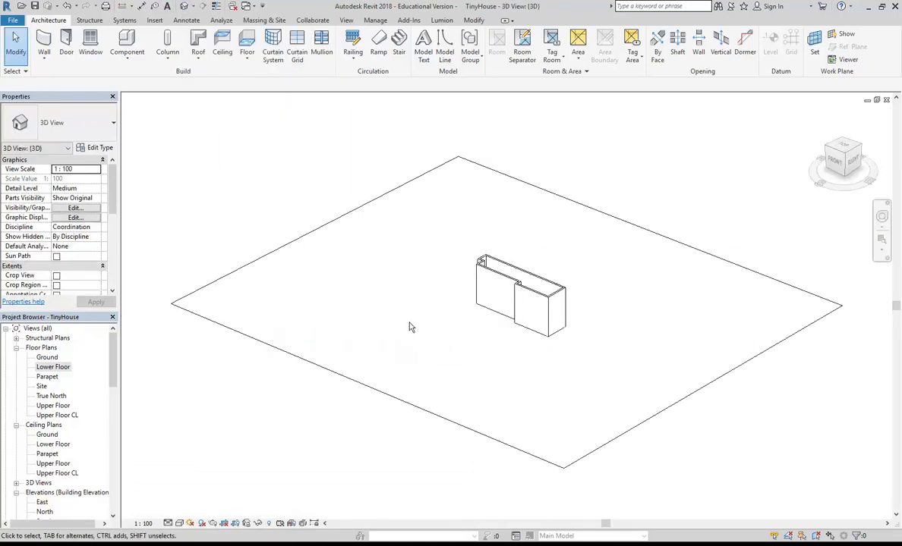
middle_click_drag(362, 324, 377, 246, "shift")
scroll(534, 291, "up", 3)
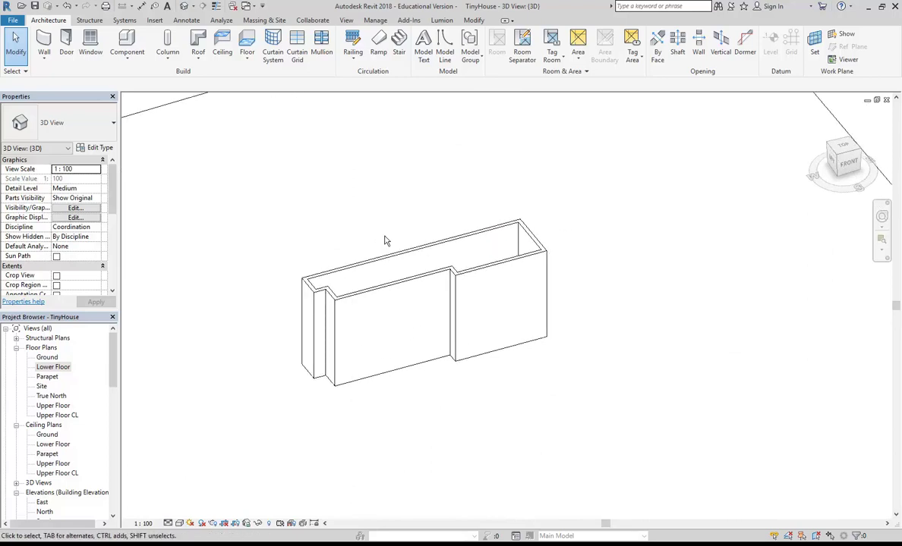
middle_click_drag(330, 215, 334, 250, "shift")
middle_click_drag(395, 251, 361, 251, "shift")
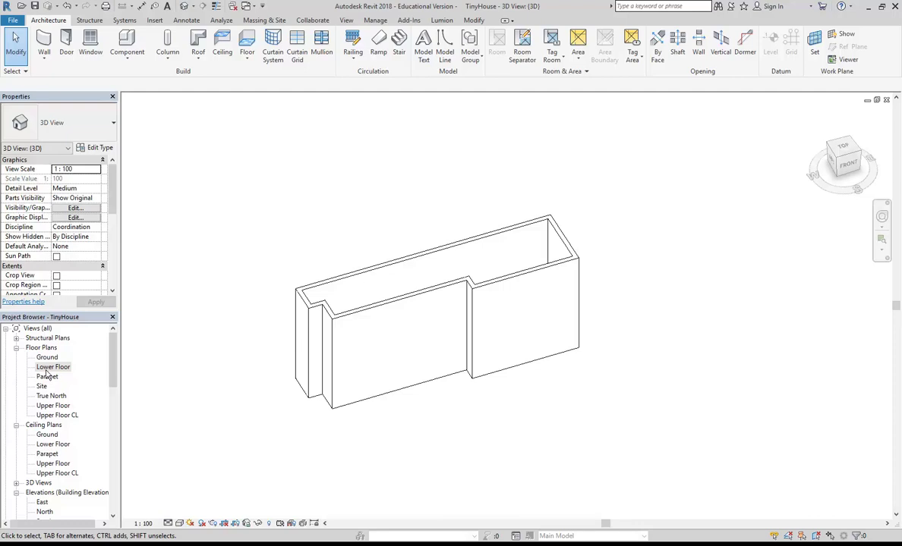
In the Lower Floor plan, extend the short stepped wall along the middle vertical reference plane up to the long upper wall, dividing the interior
double_click(51, 367)
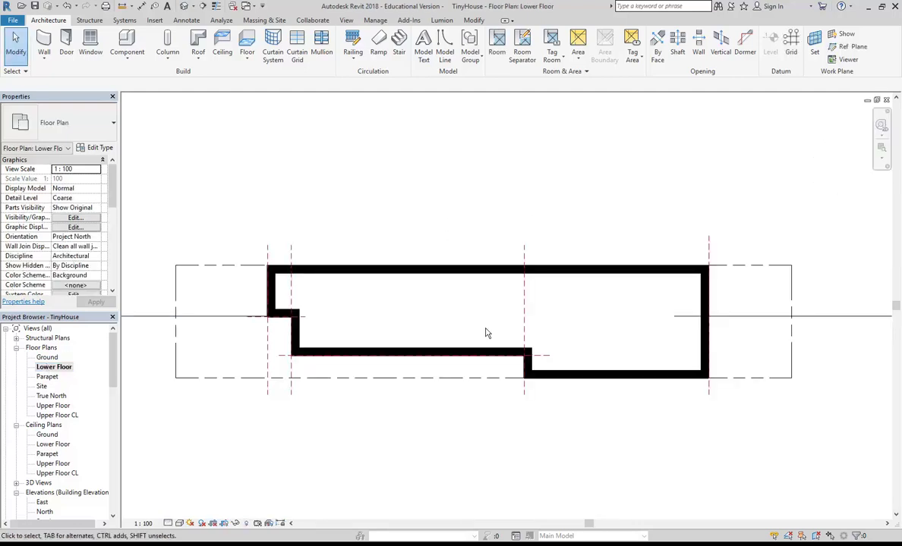
scroll(533, 325, "up", 3)
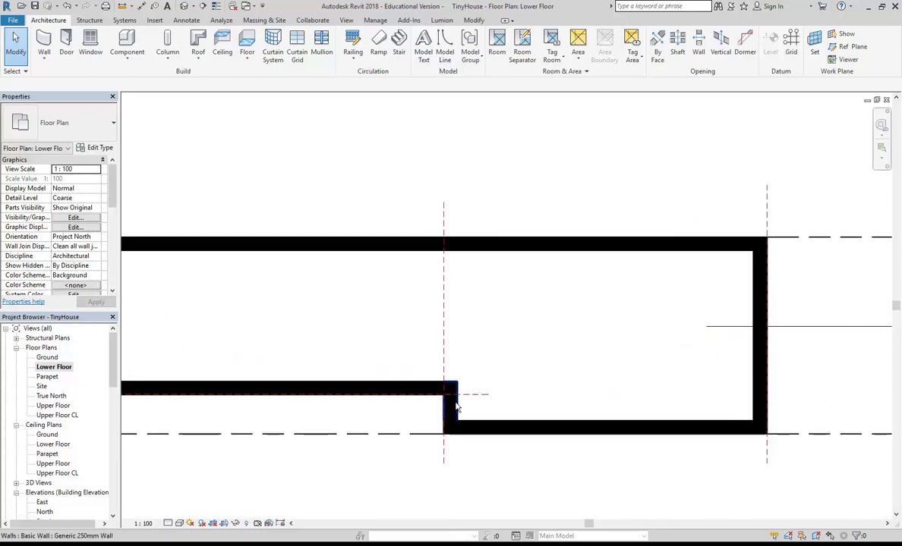
left_click(453, 406)
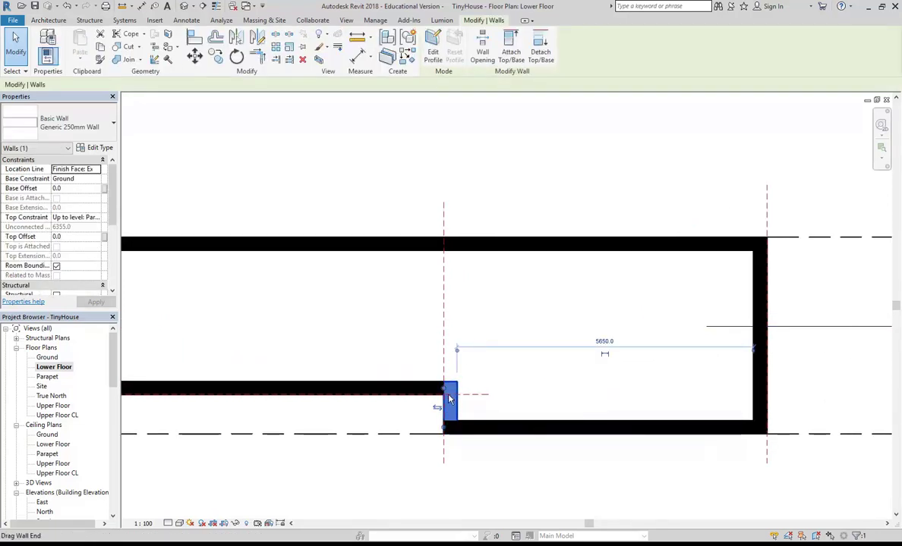
left_click_drag(446, 393, 443, 244)
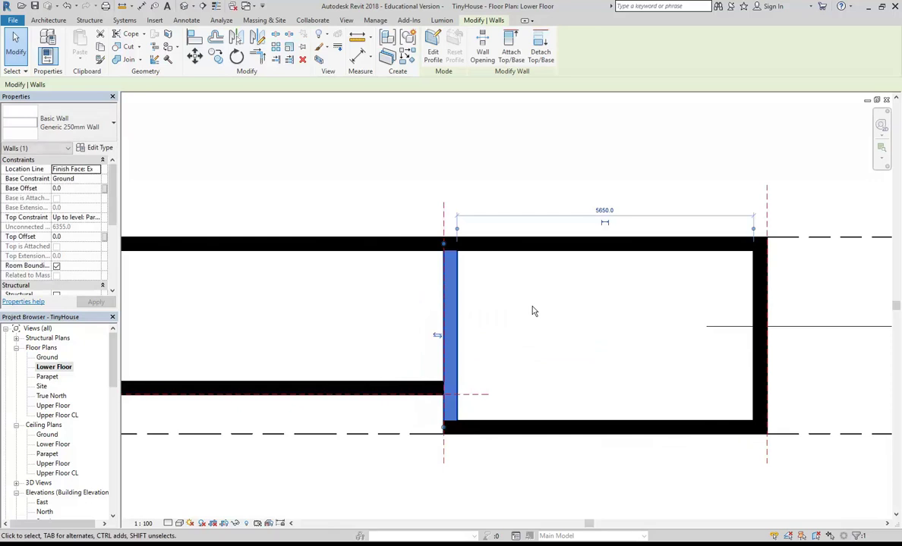
key("Escape")
scroll(533, 312, "down", 3)
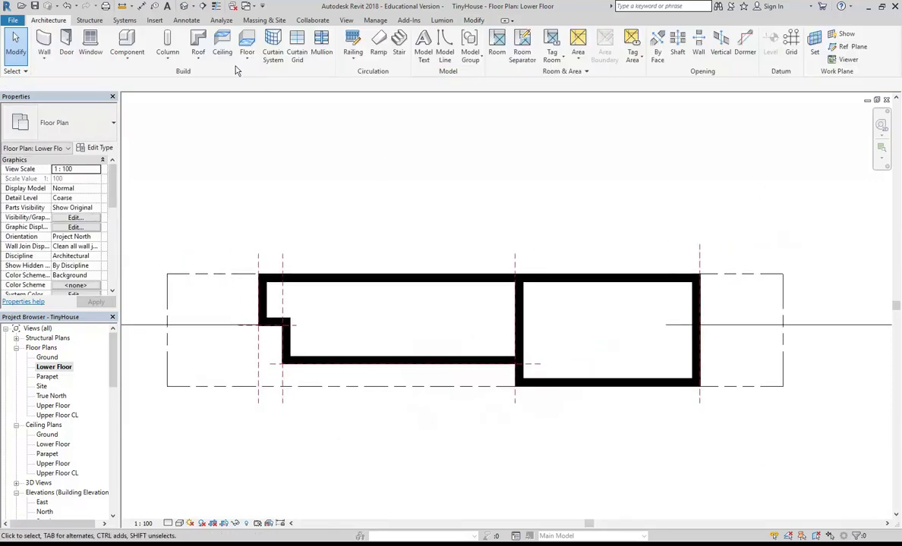
Return to the default 3D view and inspect the extended dividing wall between the two parts of the house
left_click(184, 6)
middle_click_drag(445, 391, 339, 177, "shift")
middle_click_drag(384, 209, 348, 230, "shift")
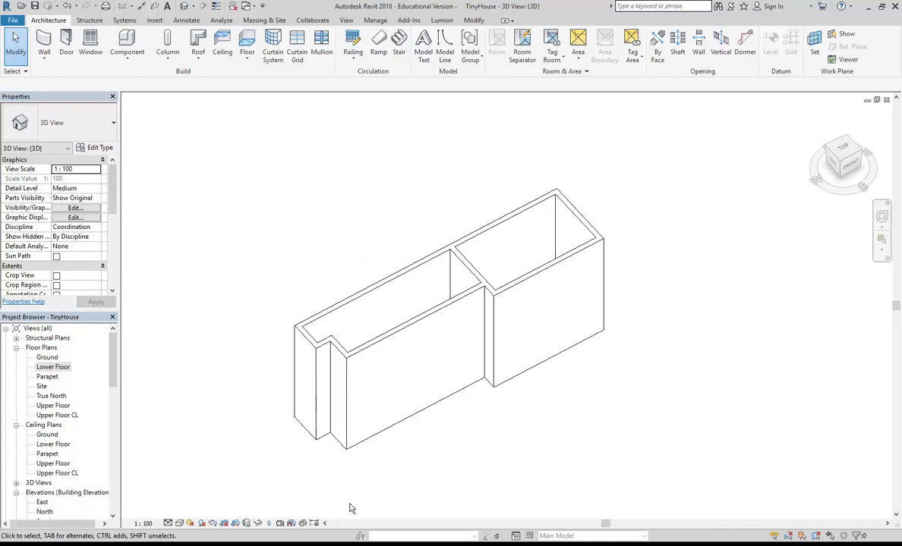
mouse_move(329, 545)
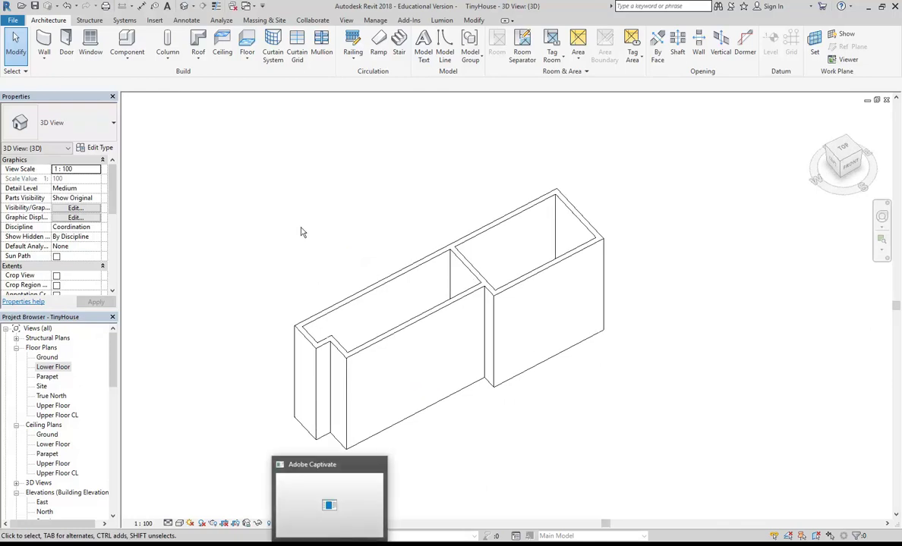